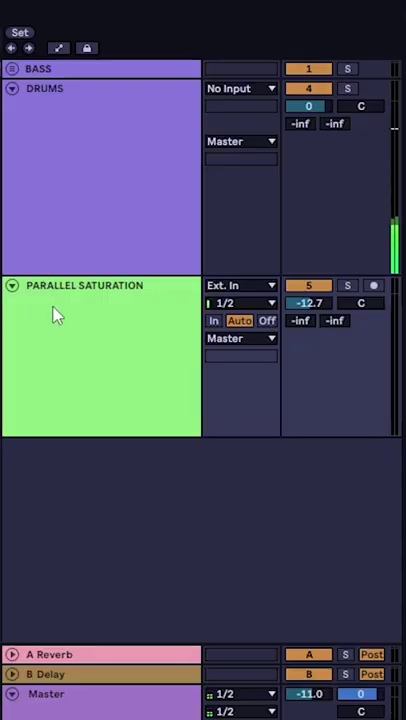
Feed PARALLEL SATURATION from DRUMS tapped Post FX, with monitoring set to In
left_click(60, 317)
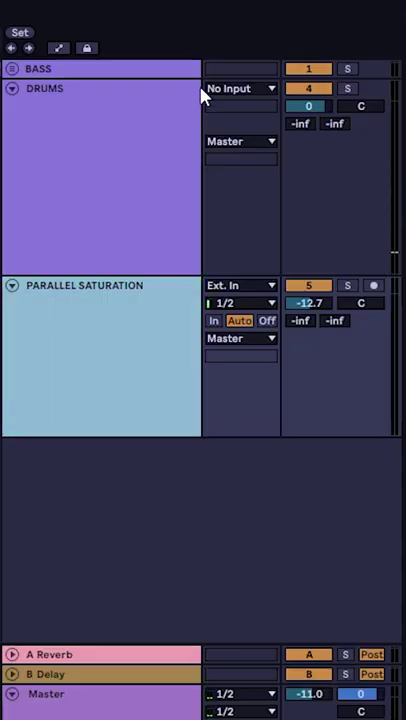
left_click(267, 288)
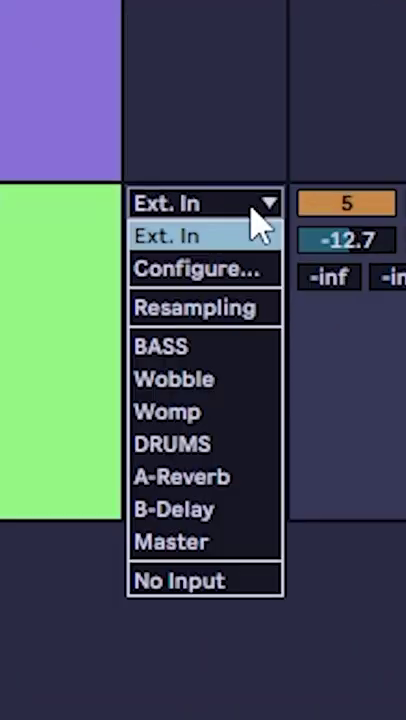
left_click(203, 445)
left_click(200, 240)
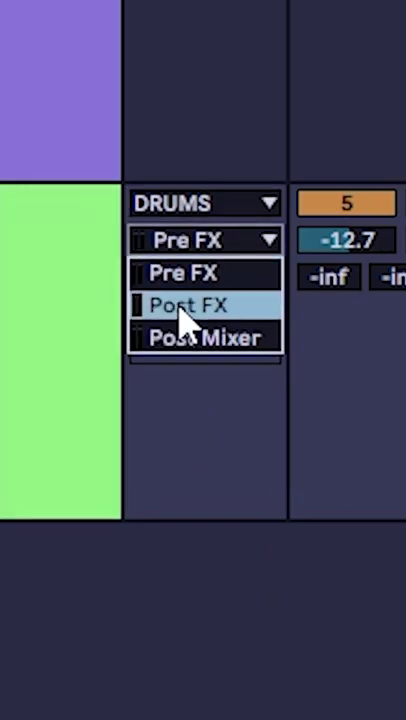
left_click(182, 305)
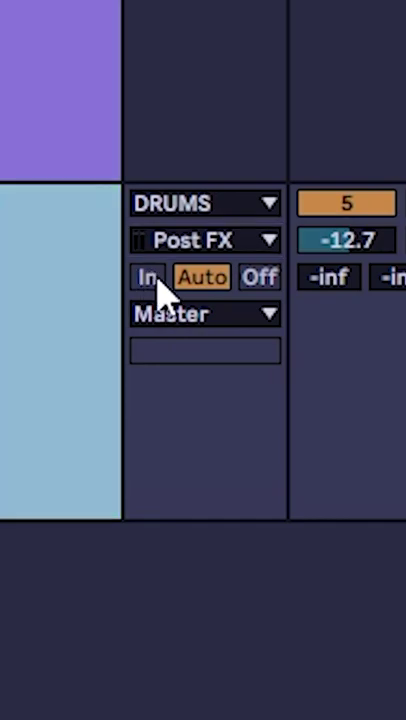
left_click(155, 279)
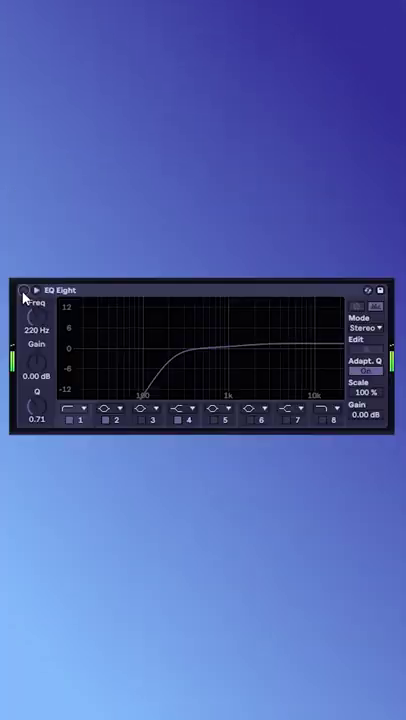
Power on the EQ Eight 220 Hz high-pass on PARALLEL SATURATION
left_click(23, 291)
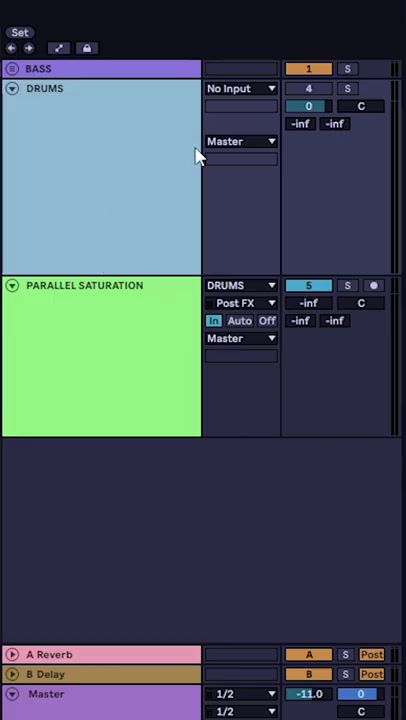
Reactivate DRUMS, start playback, and raise PARALLEL SATURATION from -inf to -5.7 dB
left_click(318, 97)
left_click(61, 364)
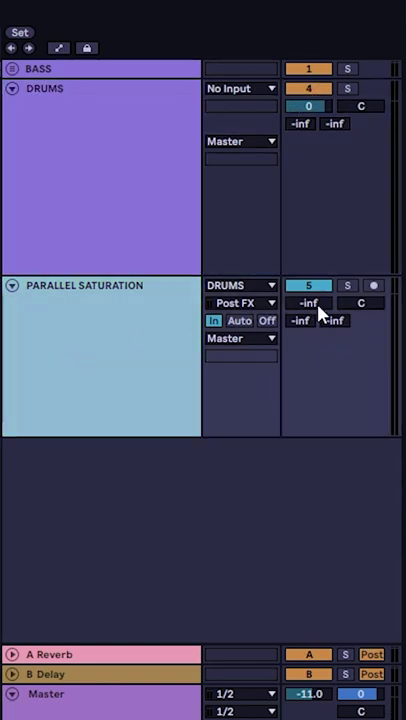
key("space")
left_click_drag(318, 305, 318, 280)
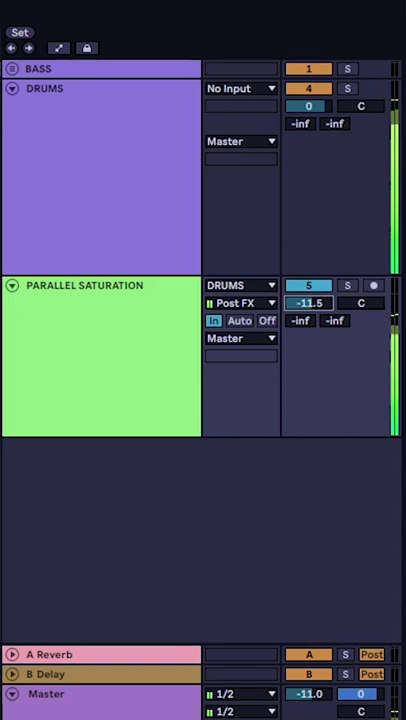
left_click_drag(308, 302, 308, 296)
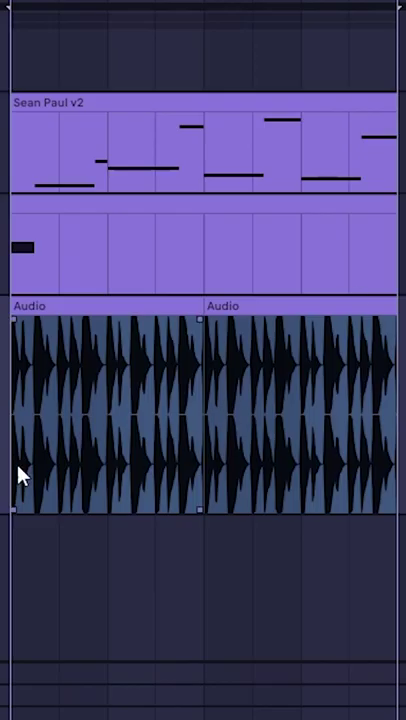
Return to the Arrangement view with the drums audio clips
left_click(11, 478)
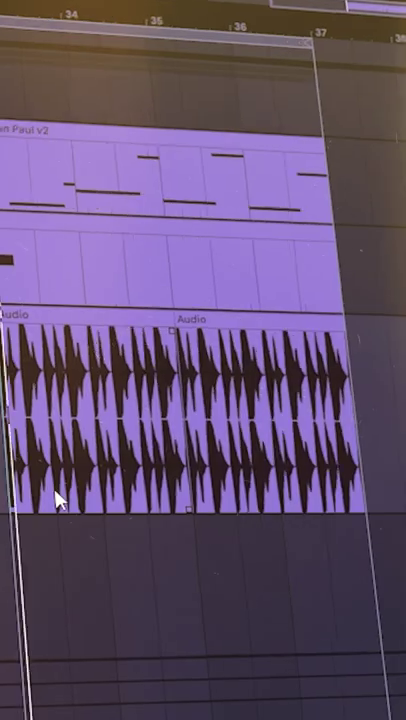